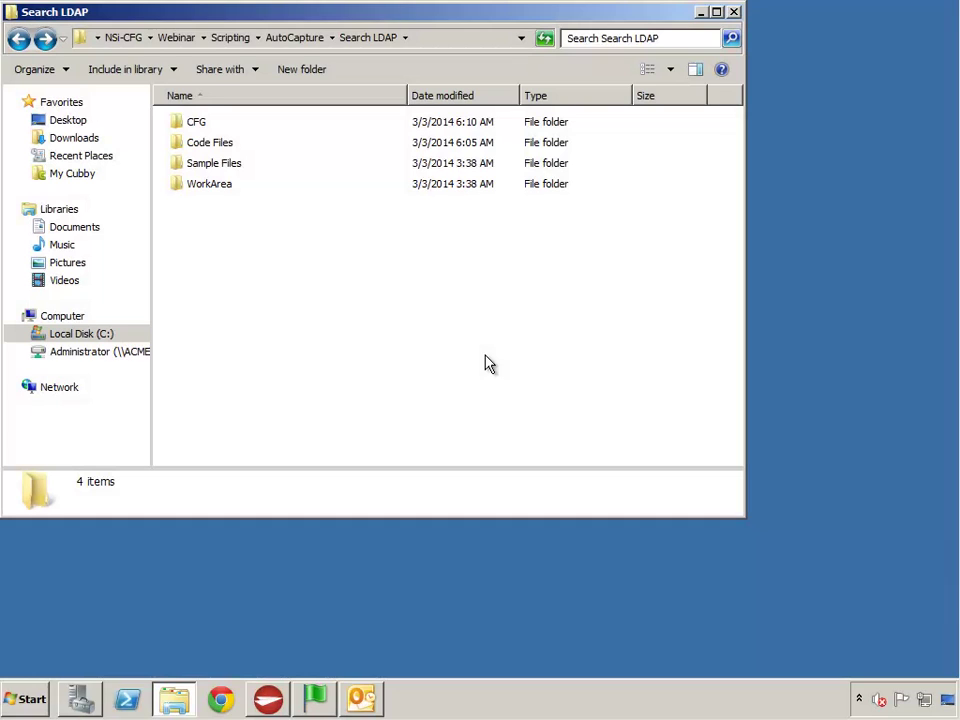
Step: Browse the CFG and Code Files folders, then open Sample Files to list Image_Lab1_2550x3300.tif
{"action": "double_click", "coordinate": [182, 128]}
{"action": "left_click", "coordinate": [19, 39]}
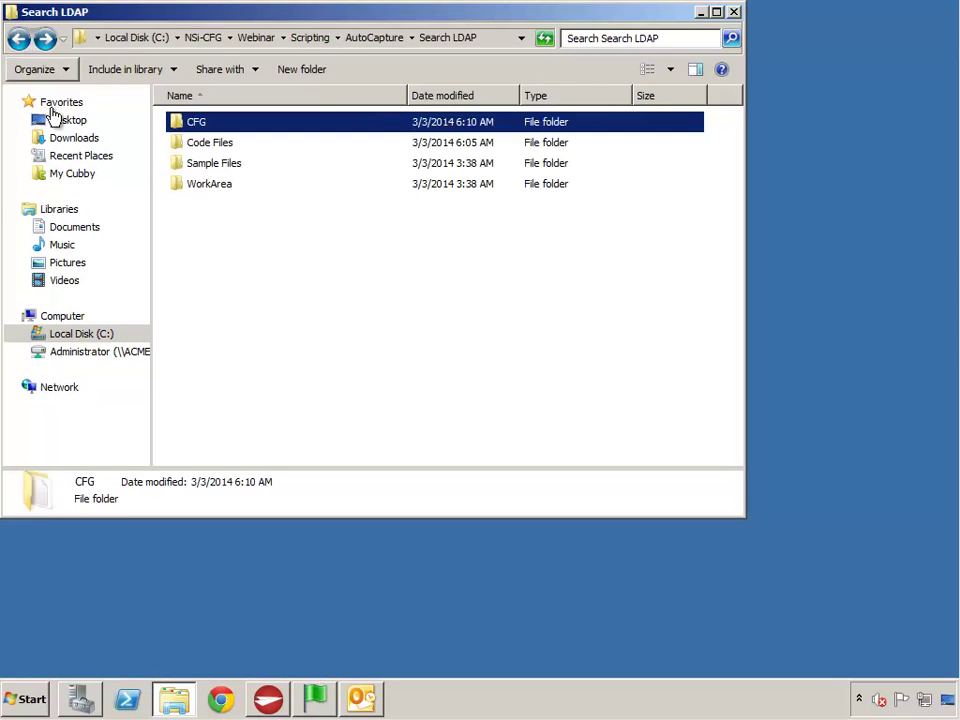
{"action": "double_click", "coordinate": [182, 143]}
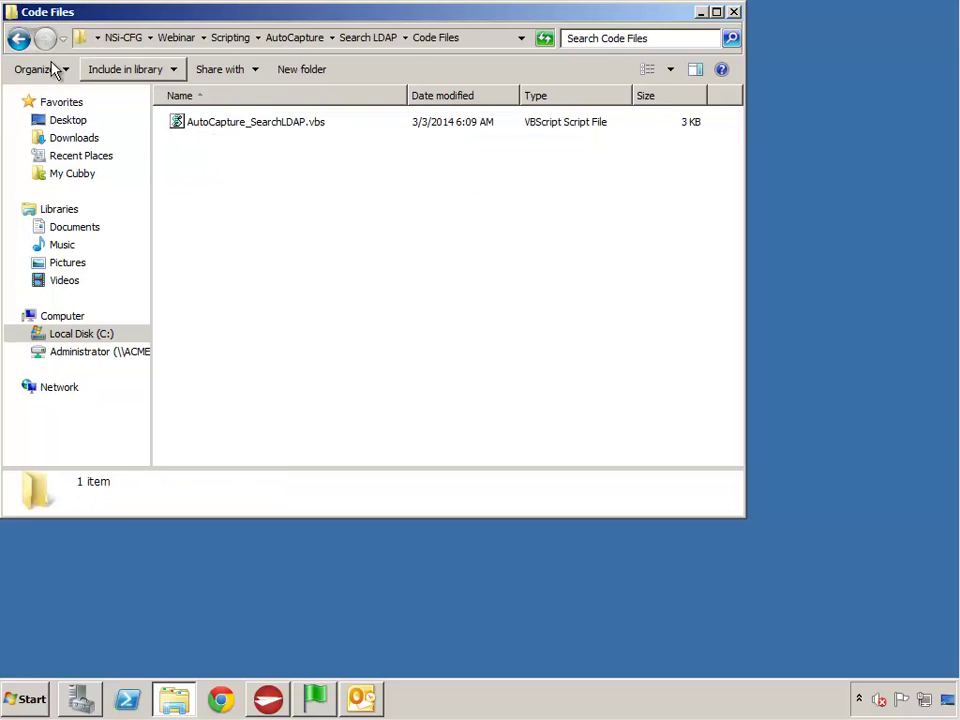
{"action": "left_click", "coordinate": [19, 39]}
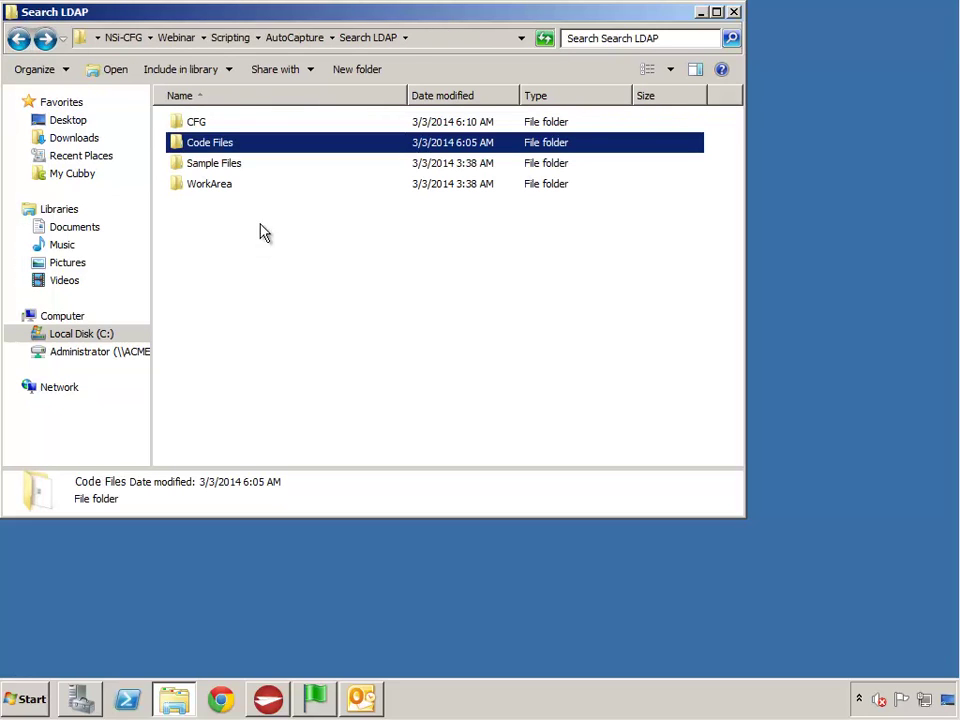
{"action": "double_click", "coordinate": [184, 167]}
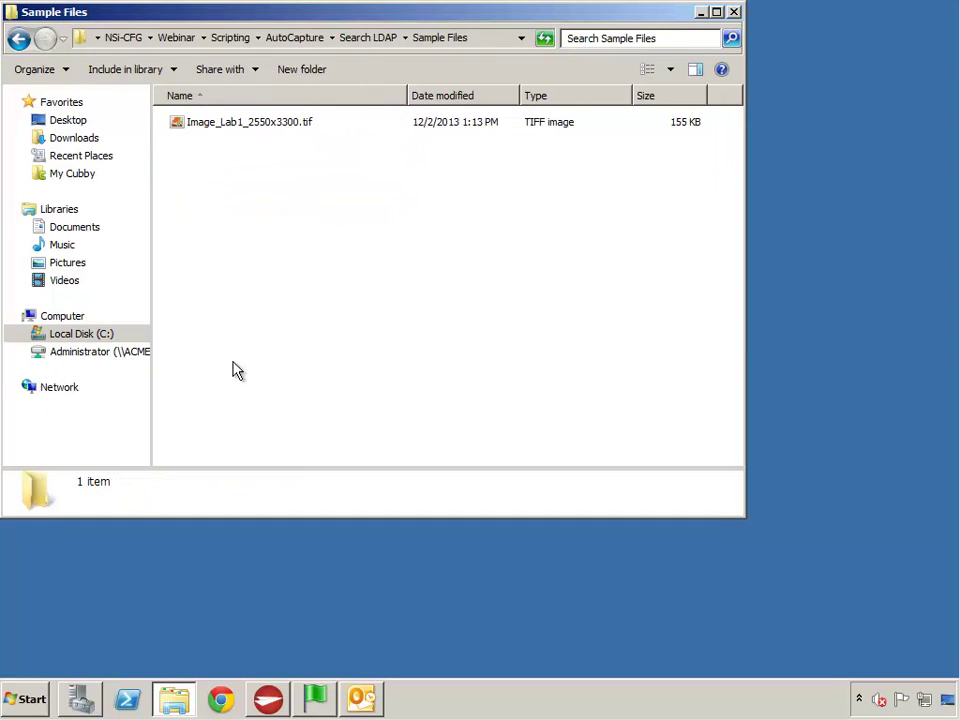
Step: Launch AutoCapture's Send to Email on Image_Lab1_2550x3300.tif from its context menu
{"action": "right_click", "coordinate": [185, 129]}
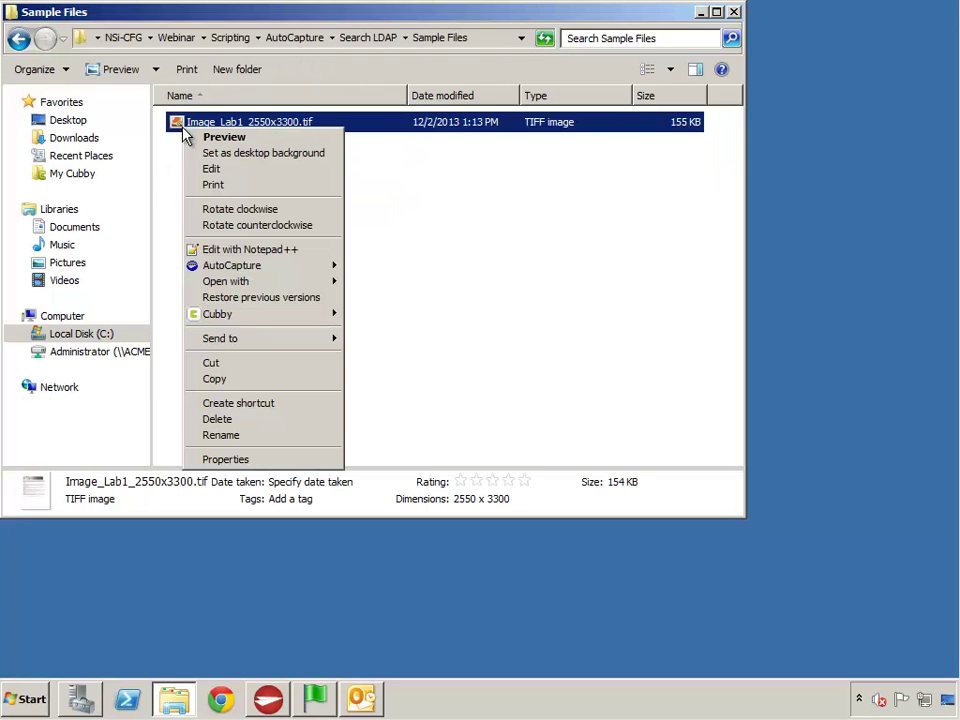
{"action": "mouse_move", "coordinate": [231, 268]}
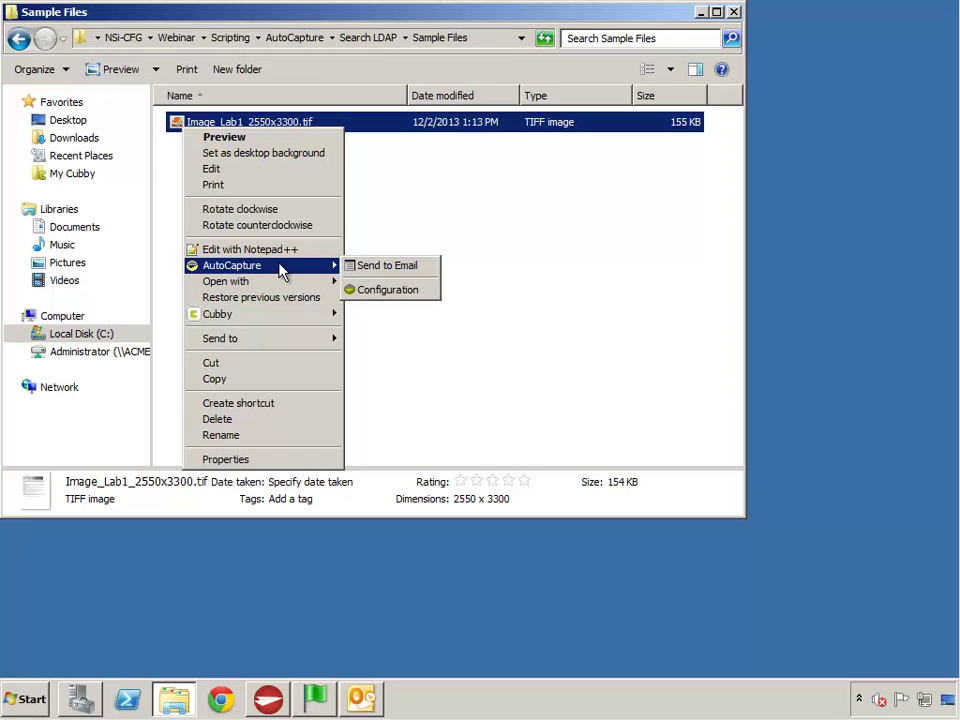
{"action": "left_click", "coordinate": [390, 272]}
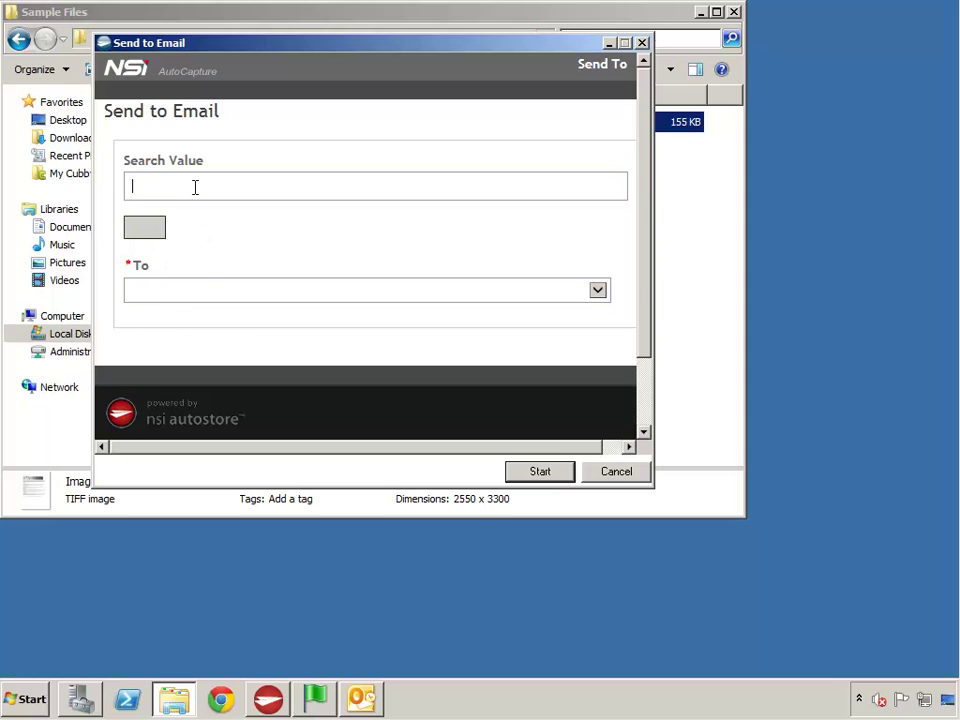
Step: Search recipients for 'Install', view the 8 matching addresses, then reselect the search text
{"action": "type", "text": "Install"}
{"action": "left_click", "coordinate": [154, 227]}
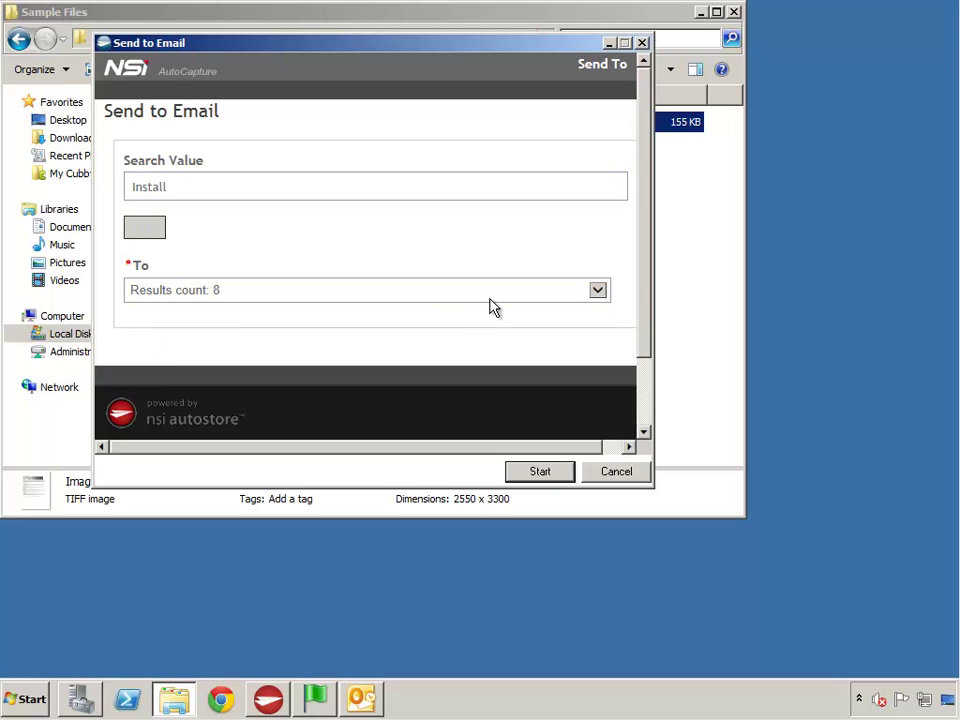
{"action": "left_click", "coordinate": [597, 293]}
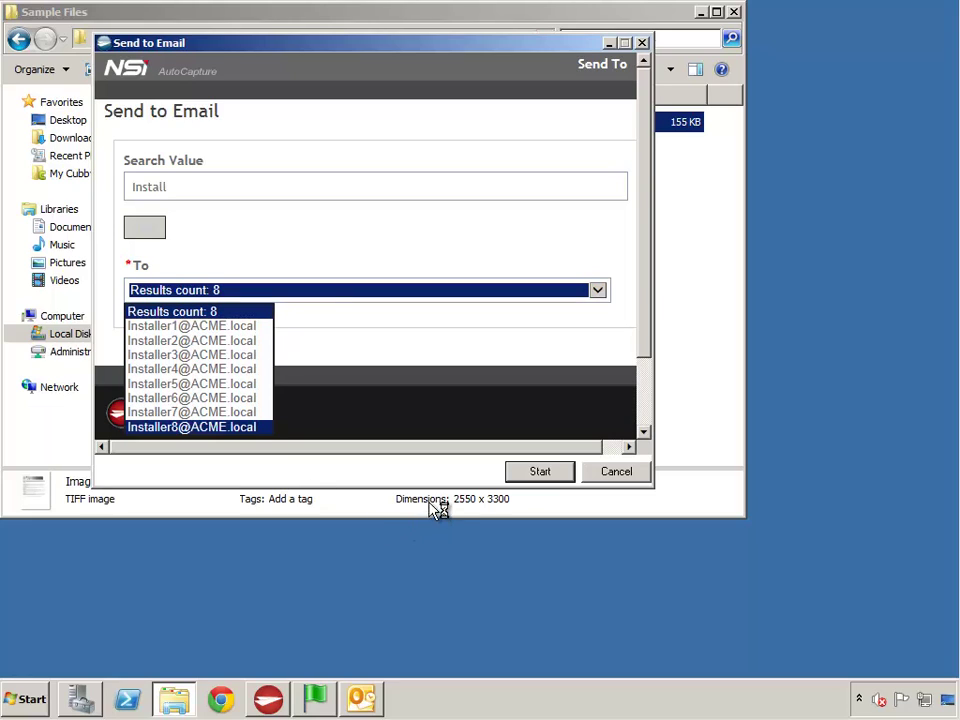
{"action": "left_click", "coordinate": [176, 184]}
{"action": "left_click_drag", "start_coordinate": [189, 186], "coordinate": [27, 176]}
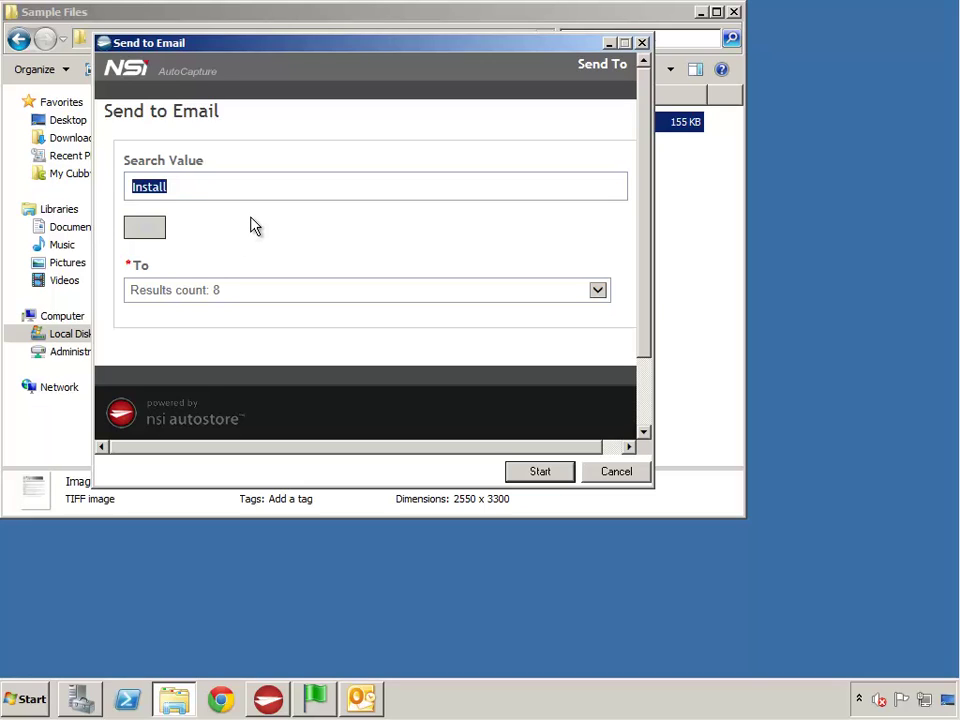
Step: Search recipients for 'Ad' and choose the Administrator address in To
{"action": "type", "text": "Ad"}
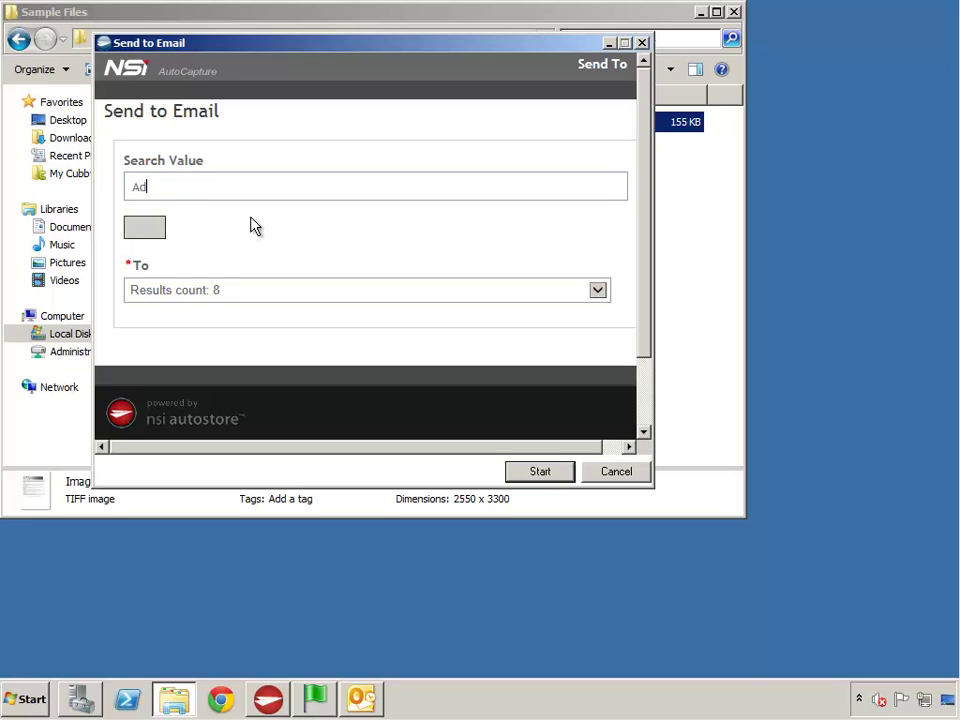
{"action": "left_click", "coordinate": [160, 230]}
{"action": "left_click", "coordinate": [598, 294]}
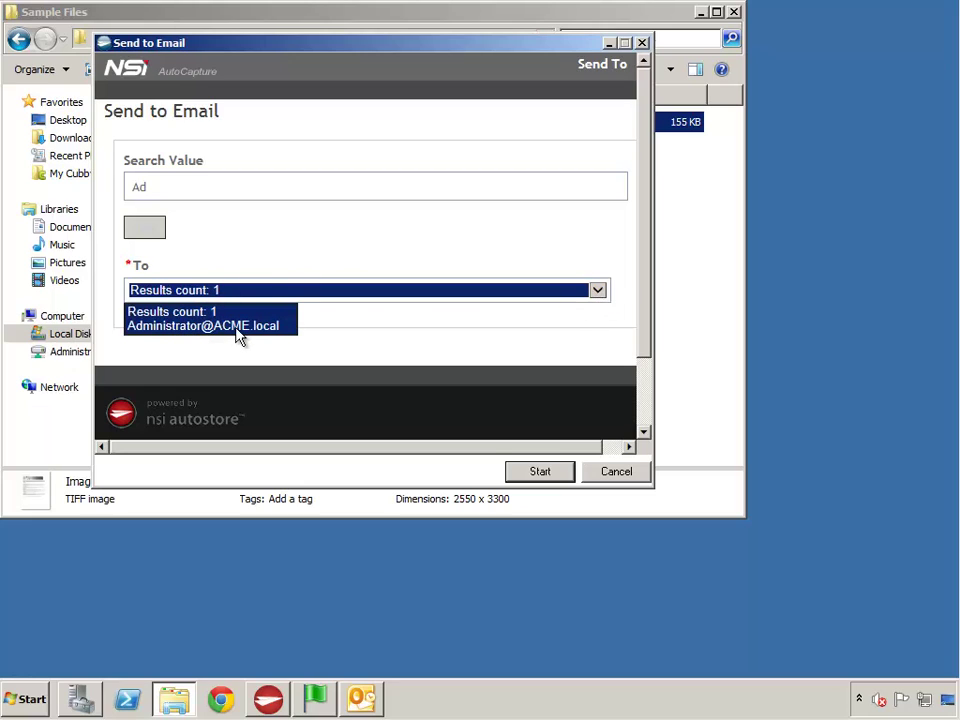
{"action": "left_click", "coordinate": [240, 326]}
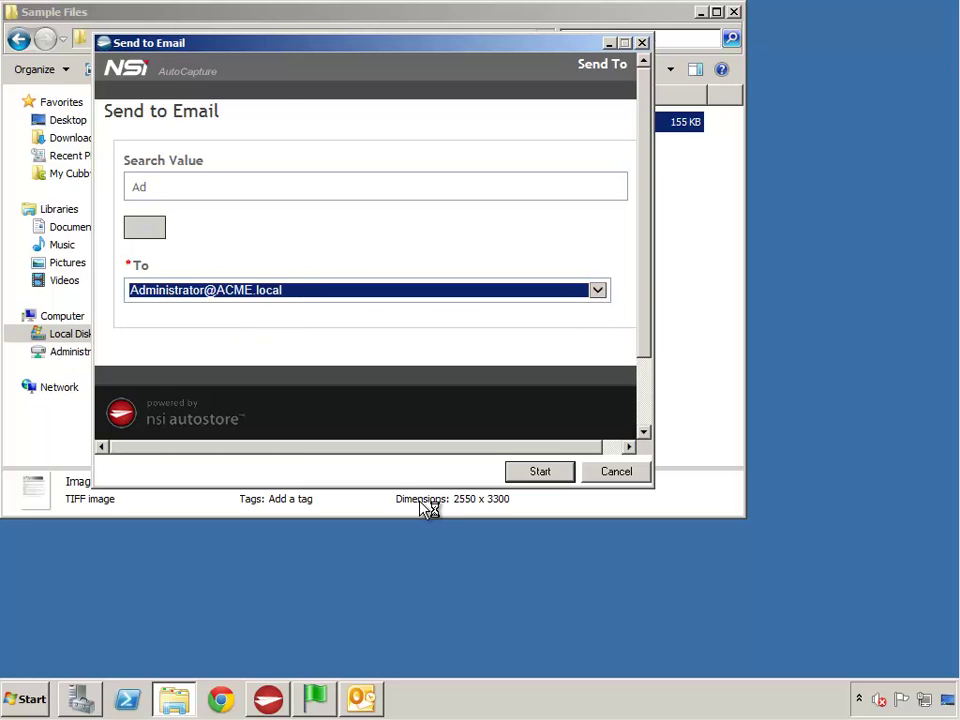
Step: Send the scan, clearing the missing-recipient error by reselecting the administrator address
{"action": "left_click", "coordinate": [598, 292]}
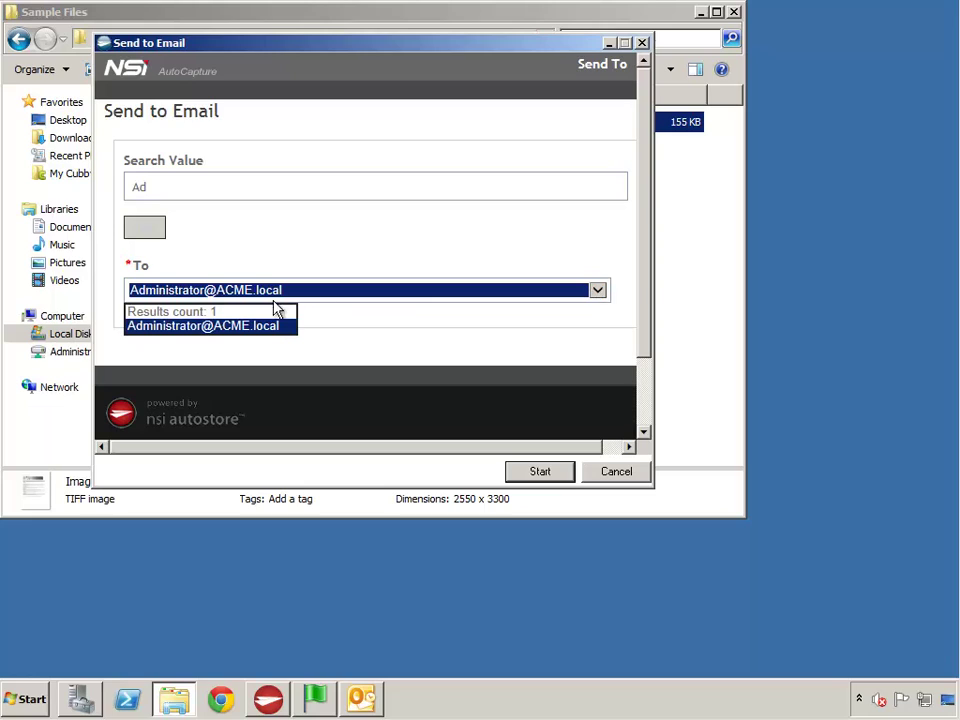
{"action": "left_click", "coordinate": [215, 312]}
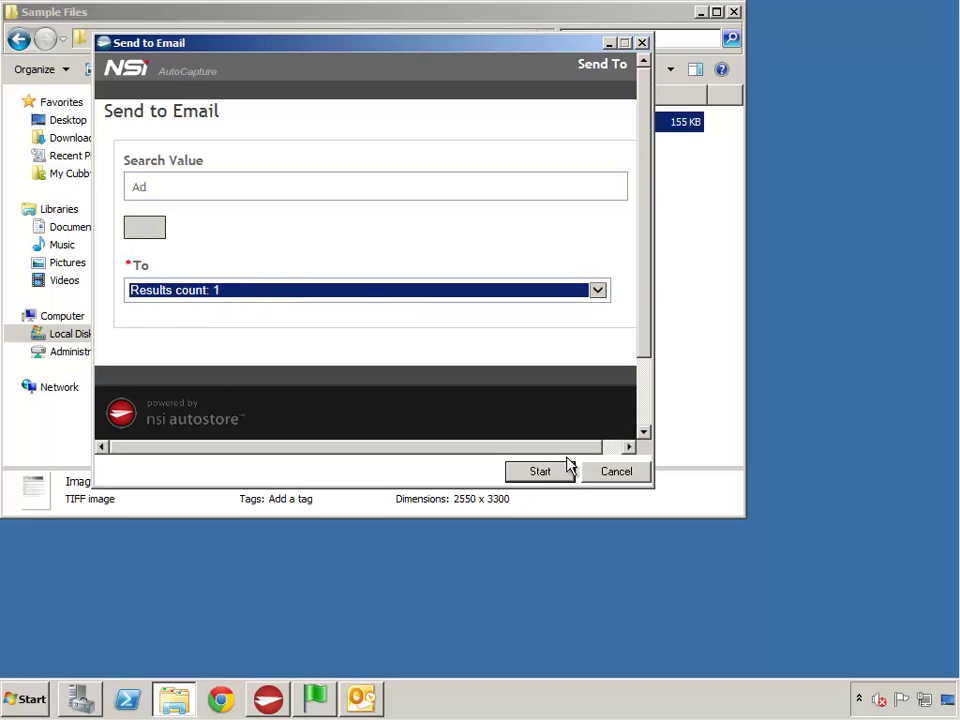
{"action": "left_click", "coordinate": [548, 474]}
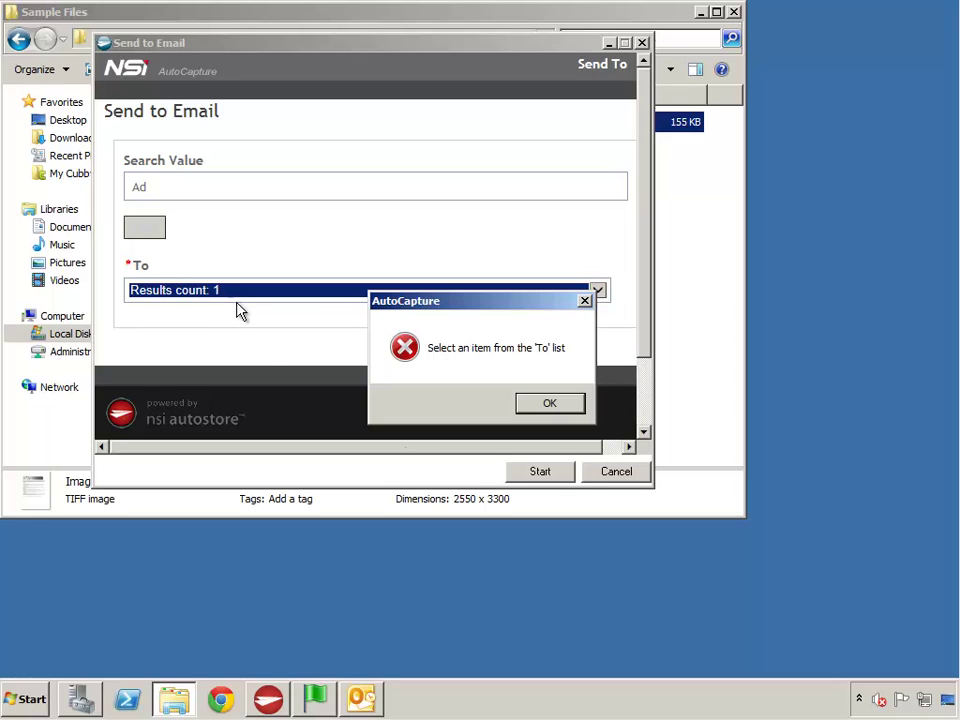
{"action": "left_click", "coordinate": [540, 405]}
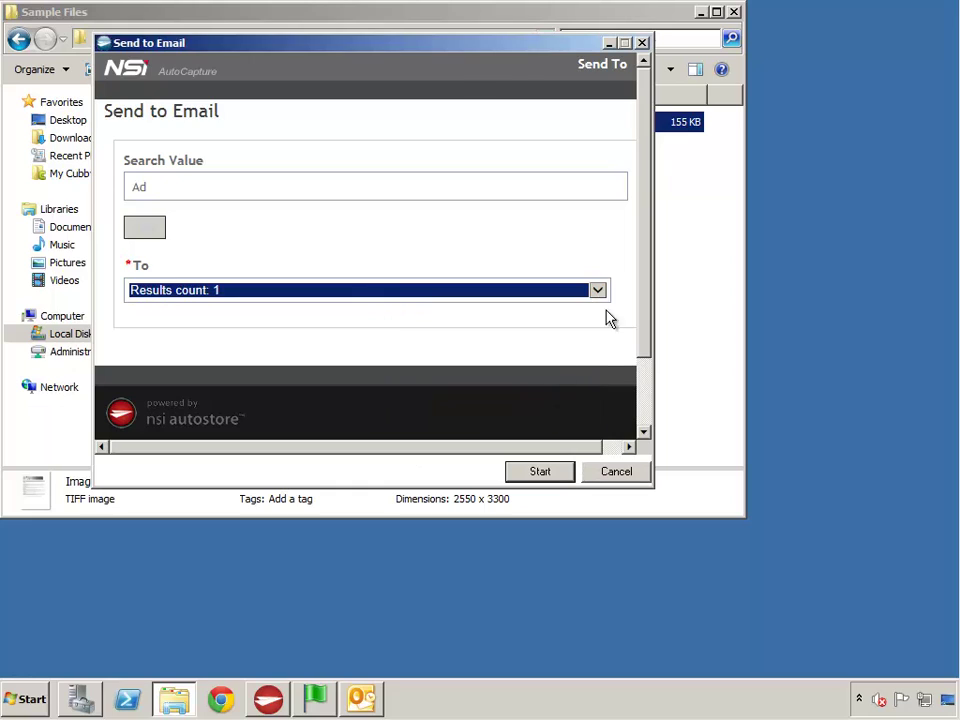
{"action": "left_click", "coordinate": [599, 292]}
{"action": "left_click", "coordinate": [208, 328]}
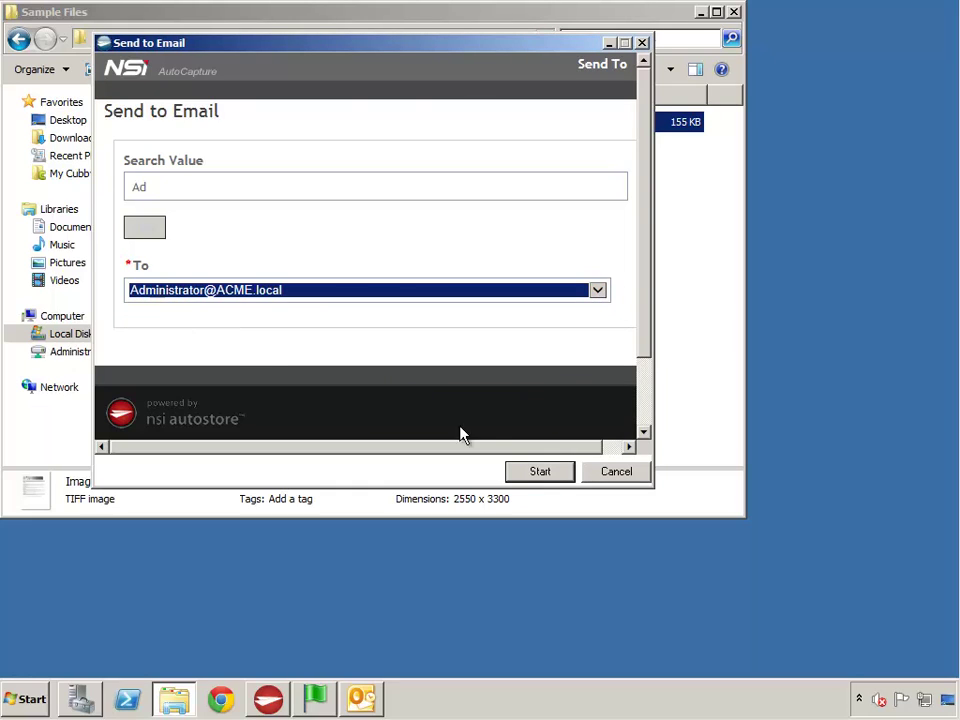
{"action": "left_click", "coordinate": [536, 473]}
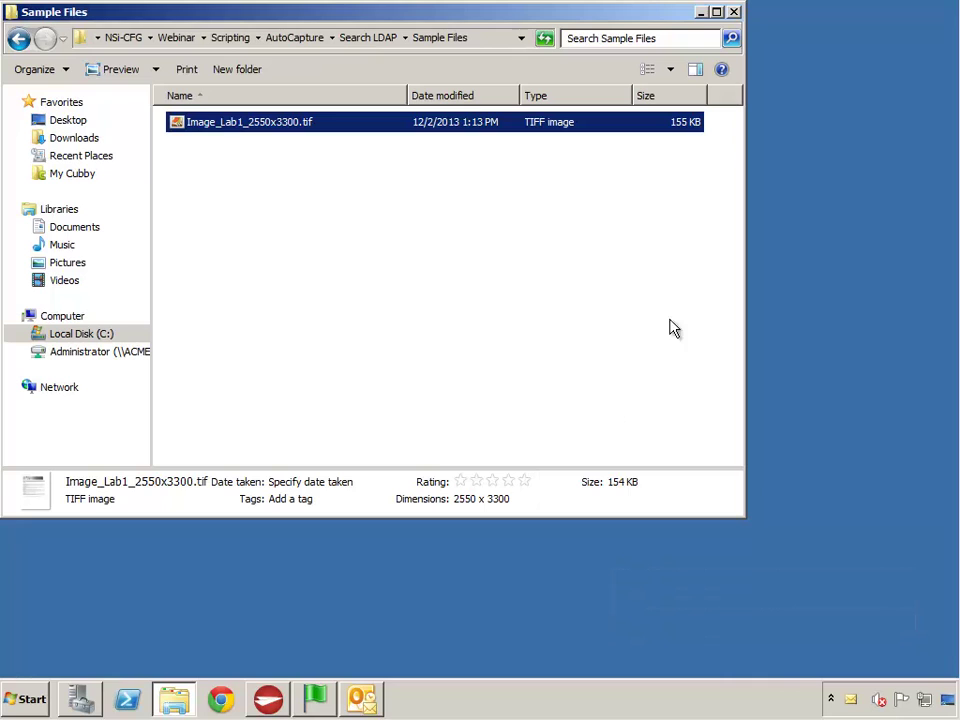
Step: Restore Process Designer, open the AutoCapture component, and select Send to Email under Common Group
{"action": "left_click", "coordinate": [701, 12]}
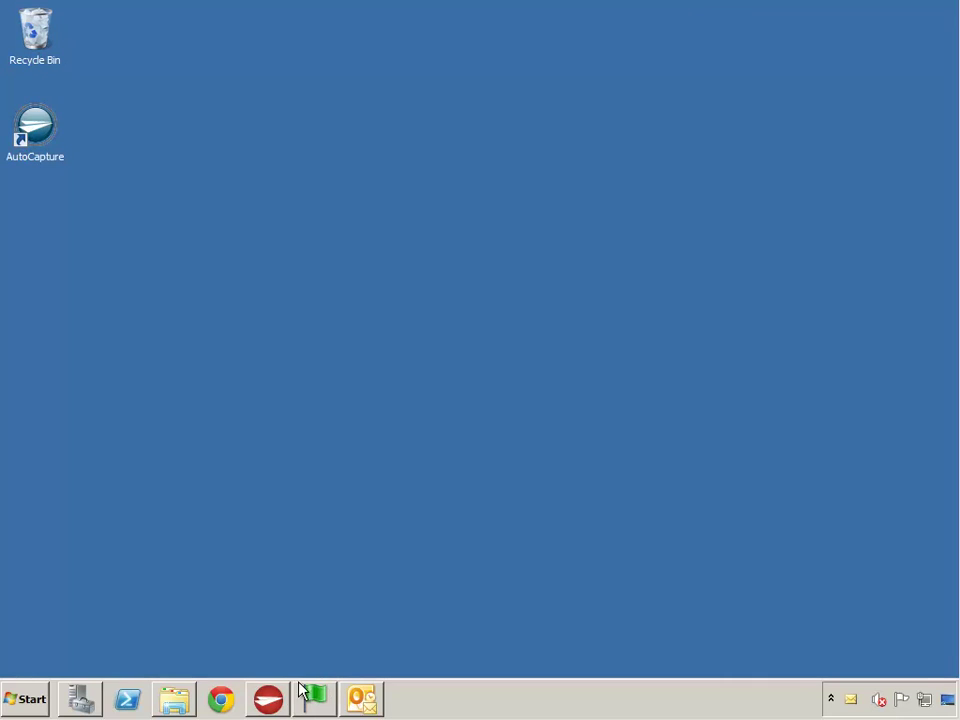
{"action": "left_click", "coordinate": [268, 699]}
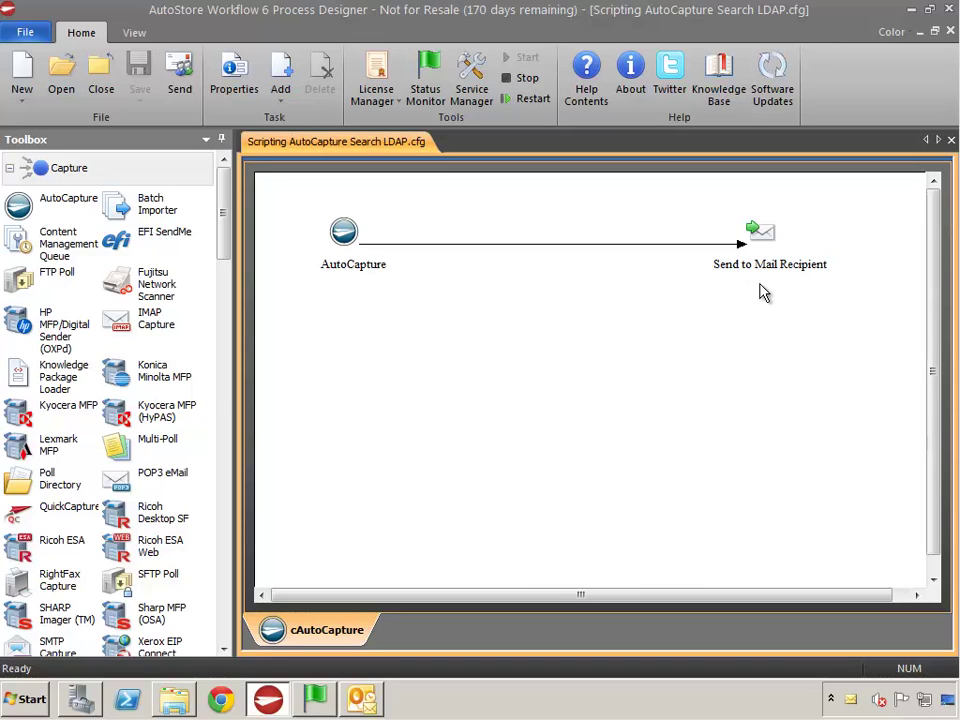
{"action": "double_click", "coordinate": [342, 232]}
{"action": "left_click", "coordinate": [311, 194]}
{"action": "left_click", "coordinate": [390, 209]}
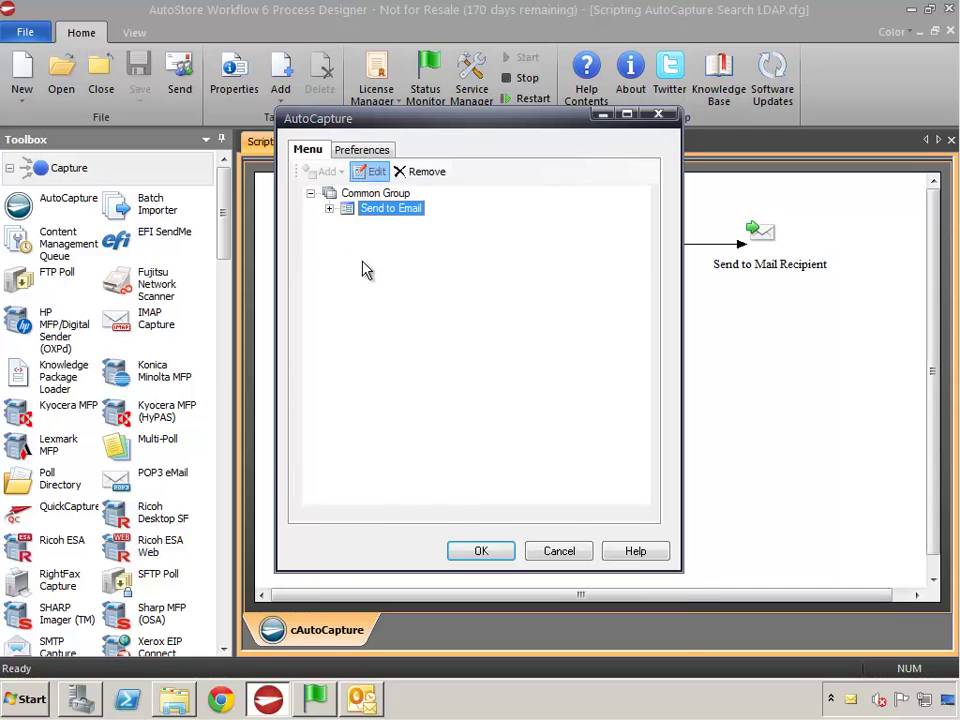
Step: Review the form name Send to Email, button name Start and script file path, then view Components
{"action": "left_click", "coordinate": [372, 172]}
{"action": "left_click_drag", "start_coordinate": [489, 113], "coordinate": [372, 238]}
{"action": "left_click_drag", "start_coordinate": [408, 199], "coordinate": [315, 199]}
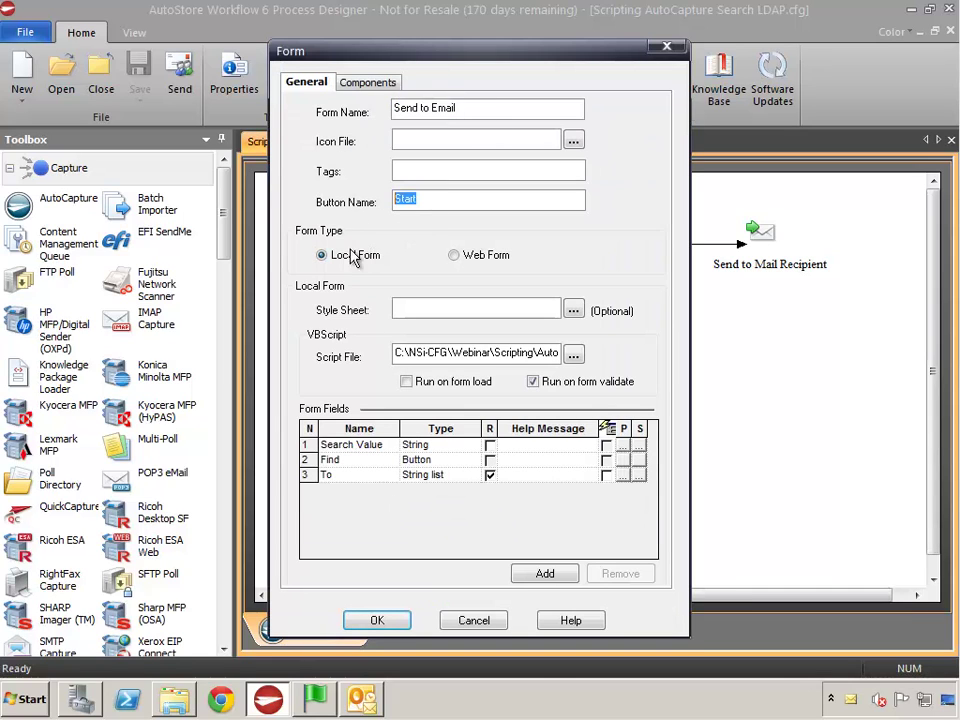
{"action": "left_click_drag", "start_coordinate": [396, 352], "coordinate": [516, 356]}
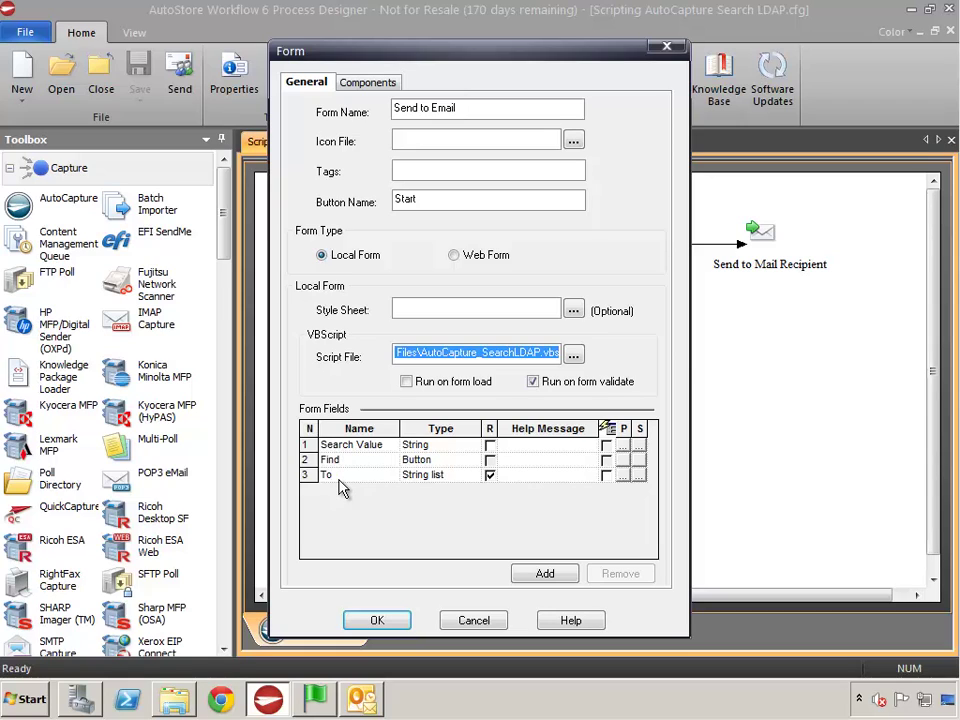
{"action": "left_click", "coordinate": [368, 83]}
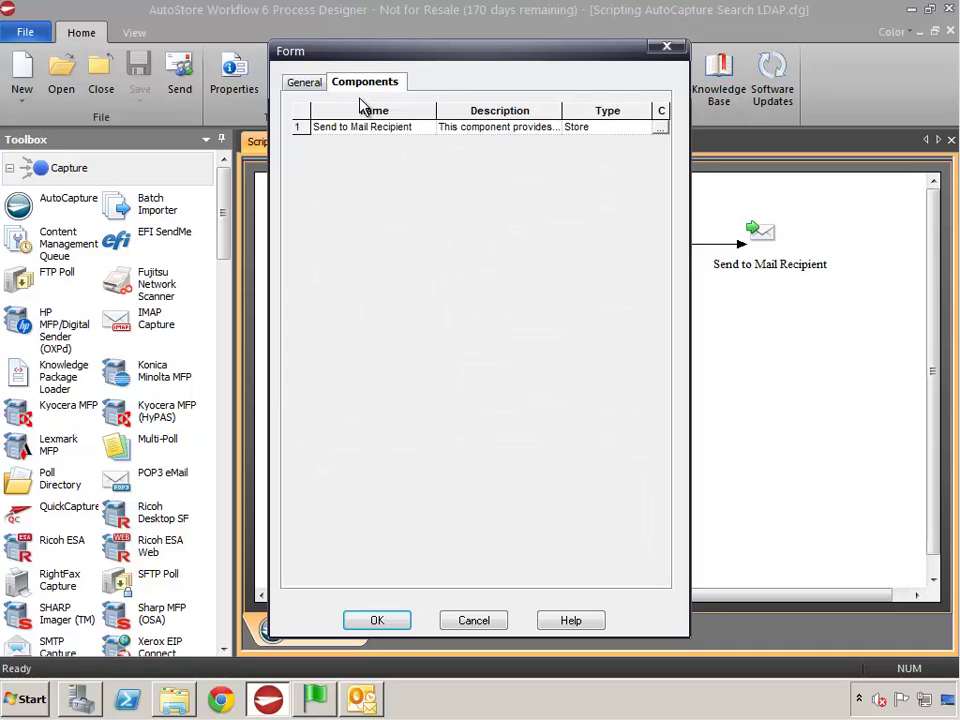
Step: Test the ACME-DC SMTP server from Send to Mail Recipient settings and confirm it is valid
{"action": "left_click", "coordinate": [660, 130]}
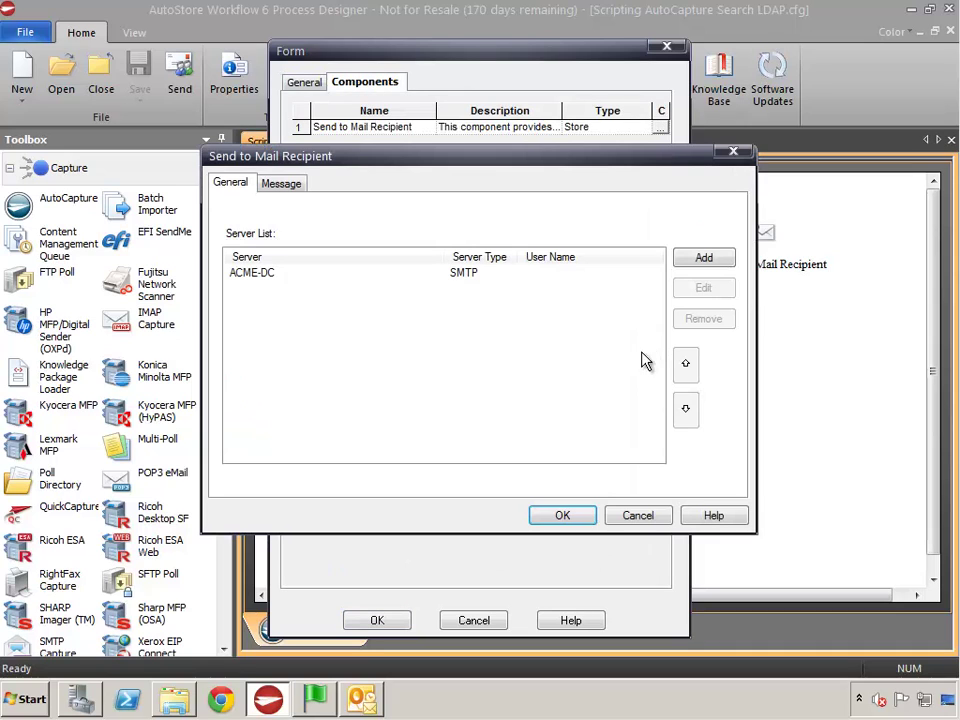
{"action": "left_click", "coordinate": [247, 274]}
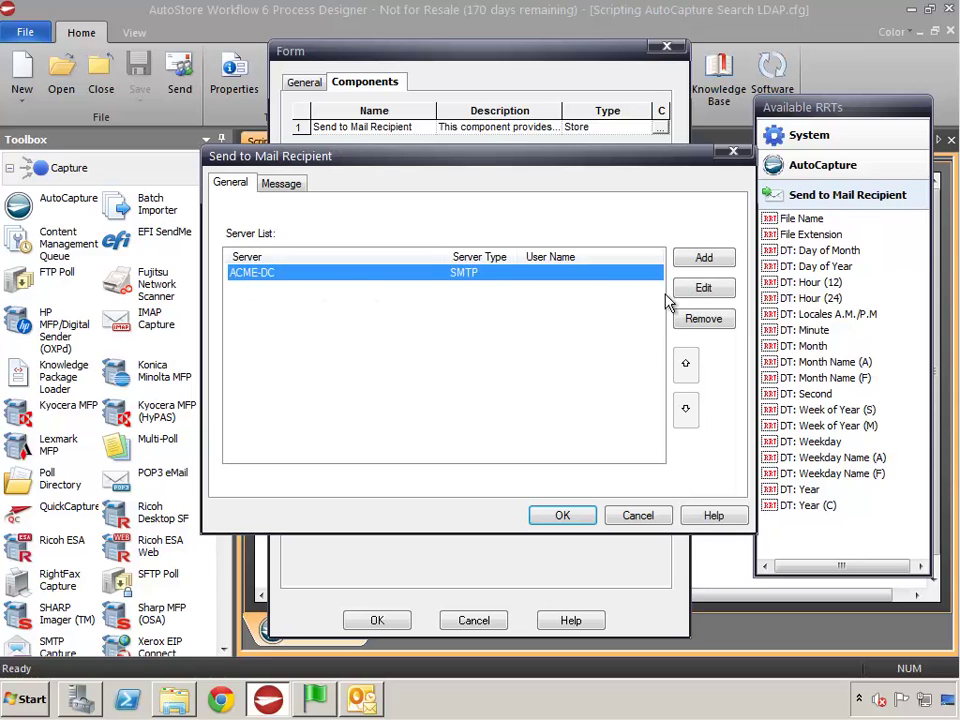
{"action": "left_click", "coordinate": [703, 288]}
{"action": "left_click", "coordinate": [599, 262]}
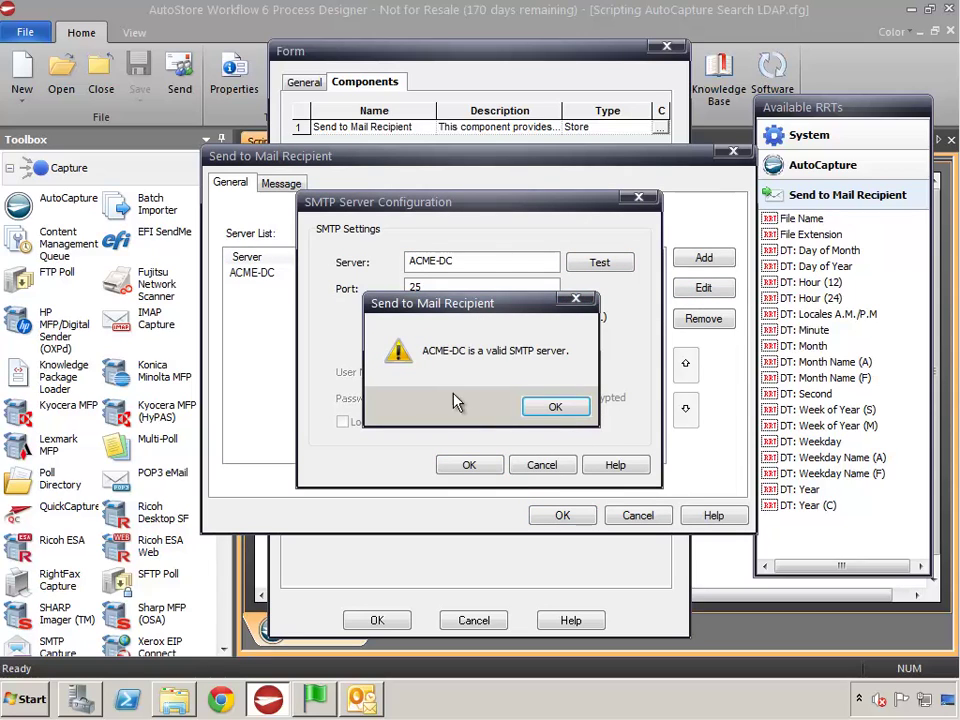
{"action": "left_click", "coordinate": [555, 407]}
{"action": "left_click", "coordinate": [540, 468]}
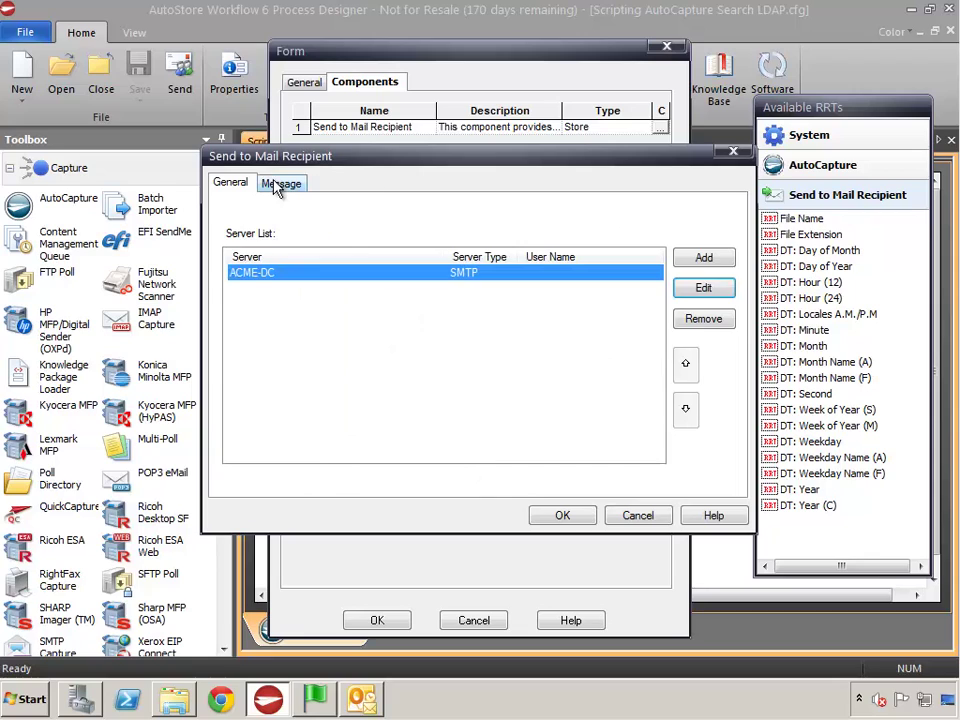
Step: Verify the Message tab's To field ~ACC::%To%~ matches the AutoCapture To tag, then accept with OK
{"action": "left_click", "coordinate": [283, 184]}
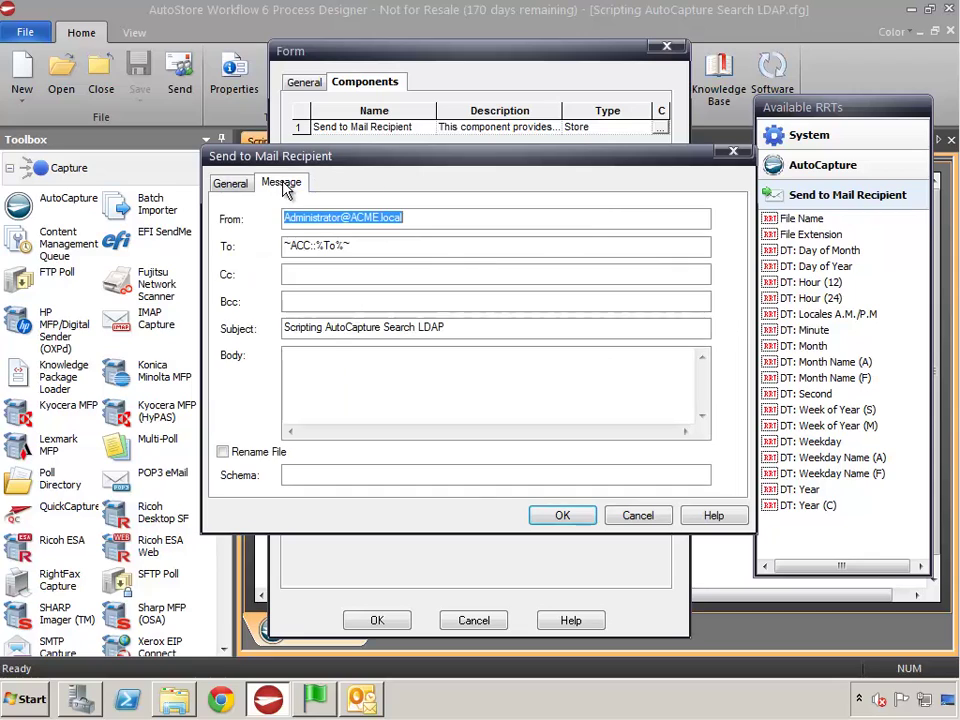
{"action": "left_click", "coordinate": [385, 246]}
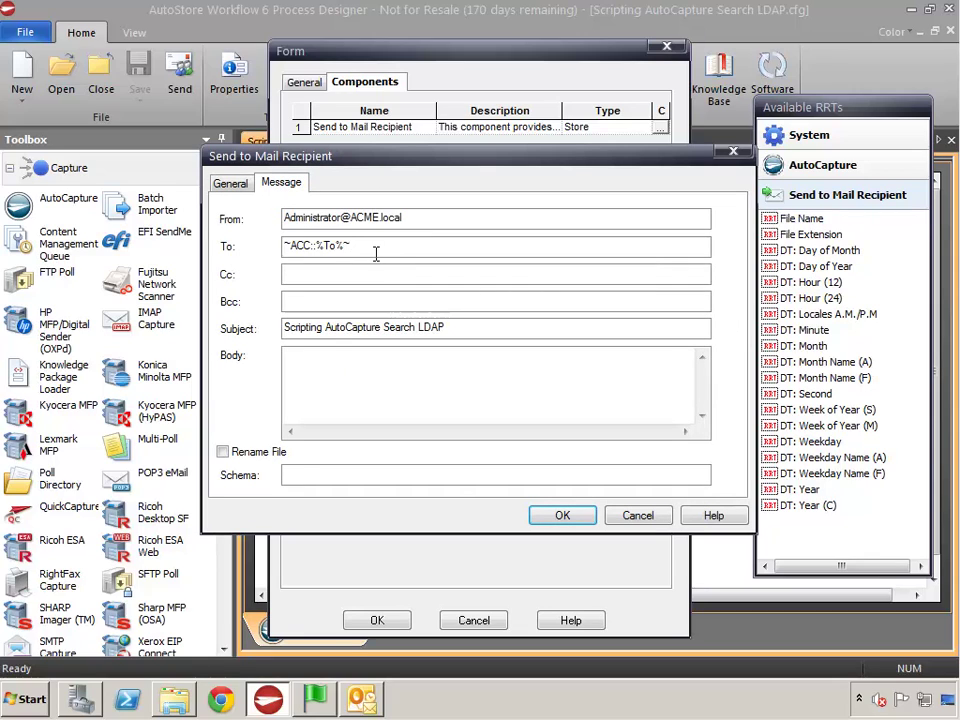
{"action": "left_click_drag", "start_coordinate": [379, 249], "coordinate": [281, 296]}
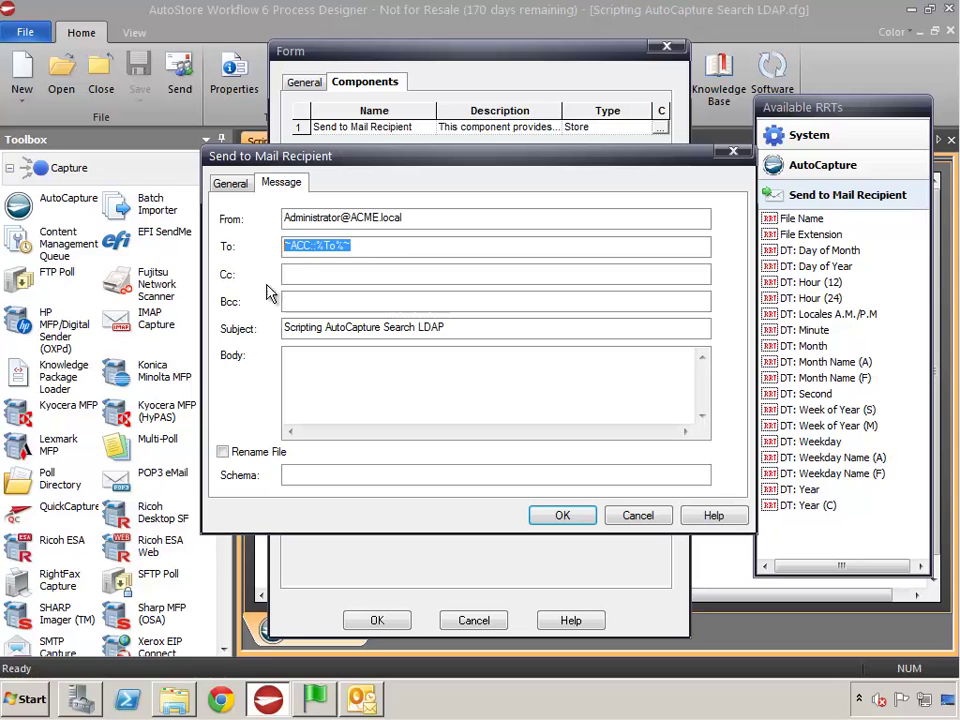
{"action": "left_click", "coordinate": [800, 168]}
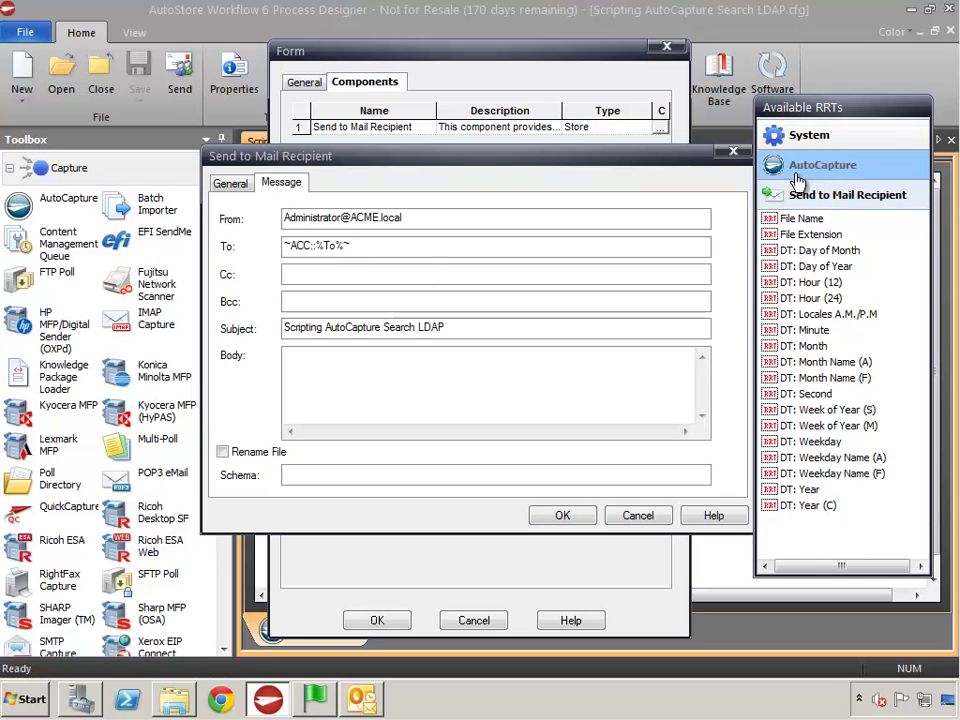
{"action": "left_click", "coordinate": [795, 205]}
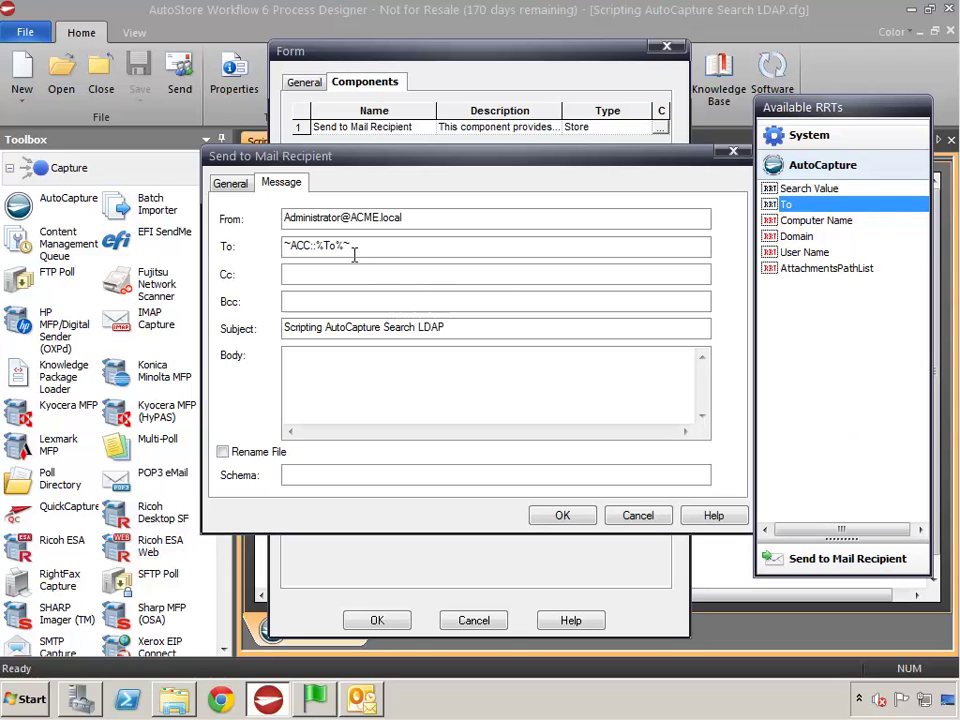
{"action": "left_click_drag", "start_coordinate": [377, 246], "coordinate": [268, 285]}
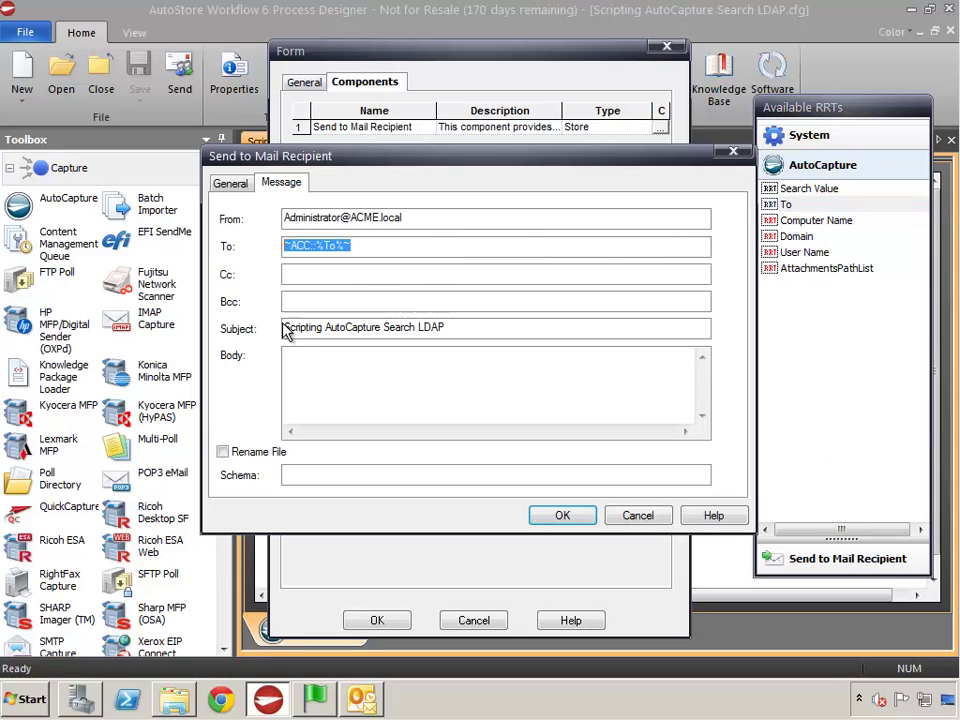
{"action": "left_click", "coordinate": [585, 514]}
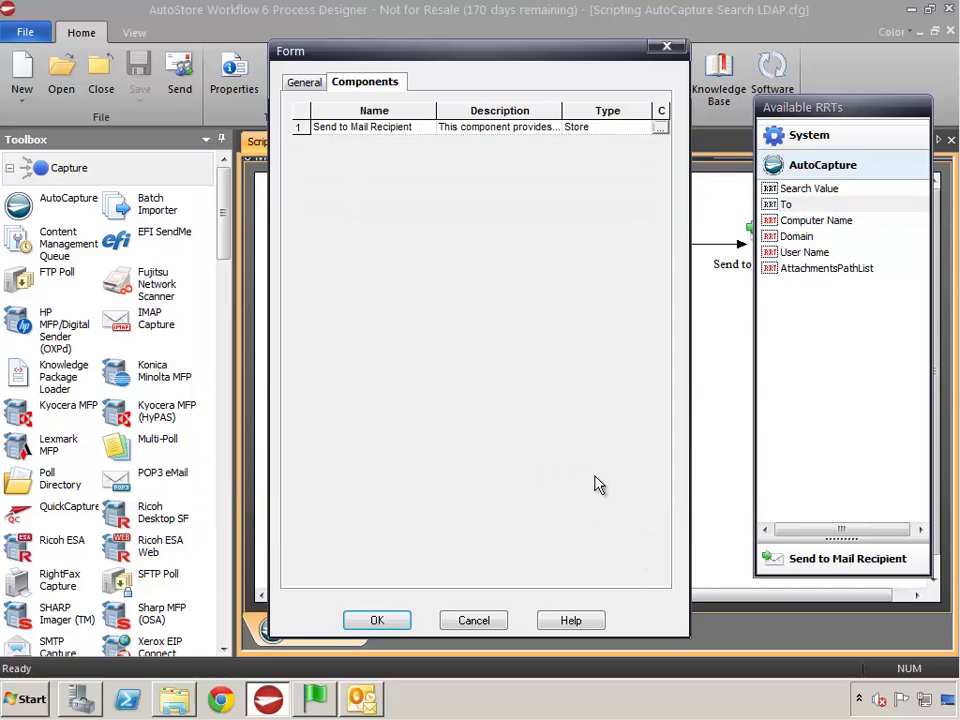
Step: Return to the form's General page and review the Start button name
{"action": "left_click", "coordinate": [303, 84]}
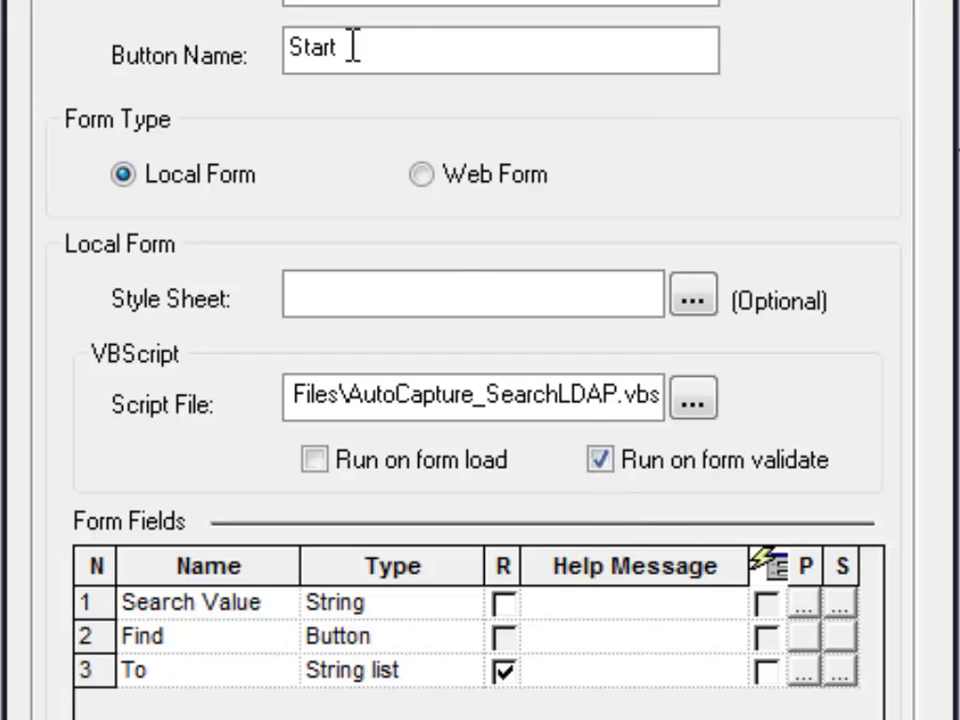
{"action": "double_click", "coordinate": [291, 45]}
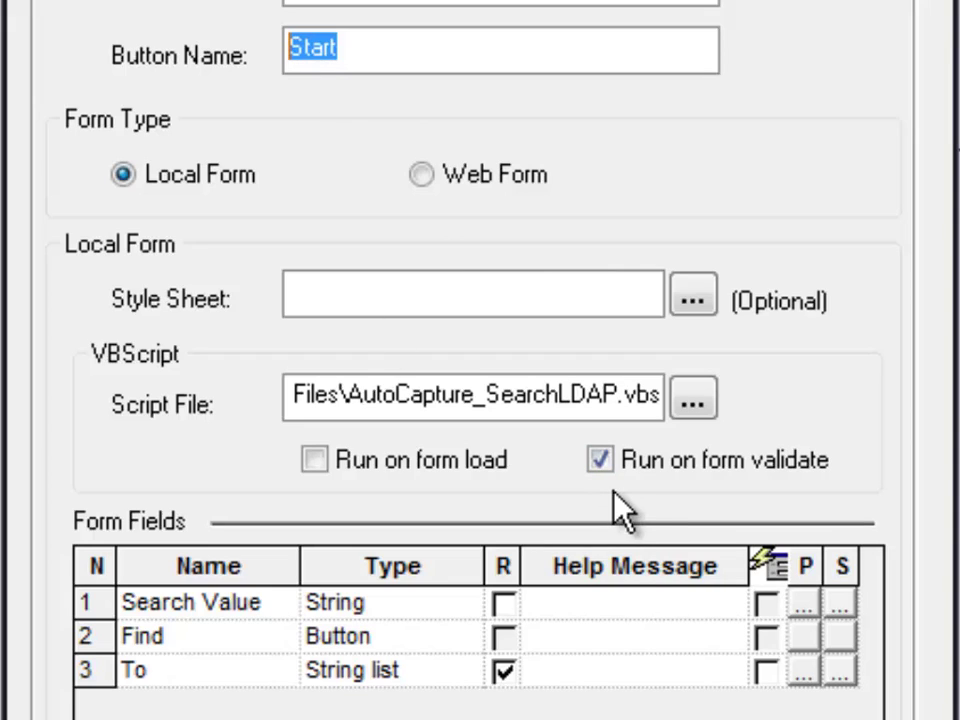